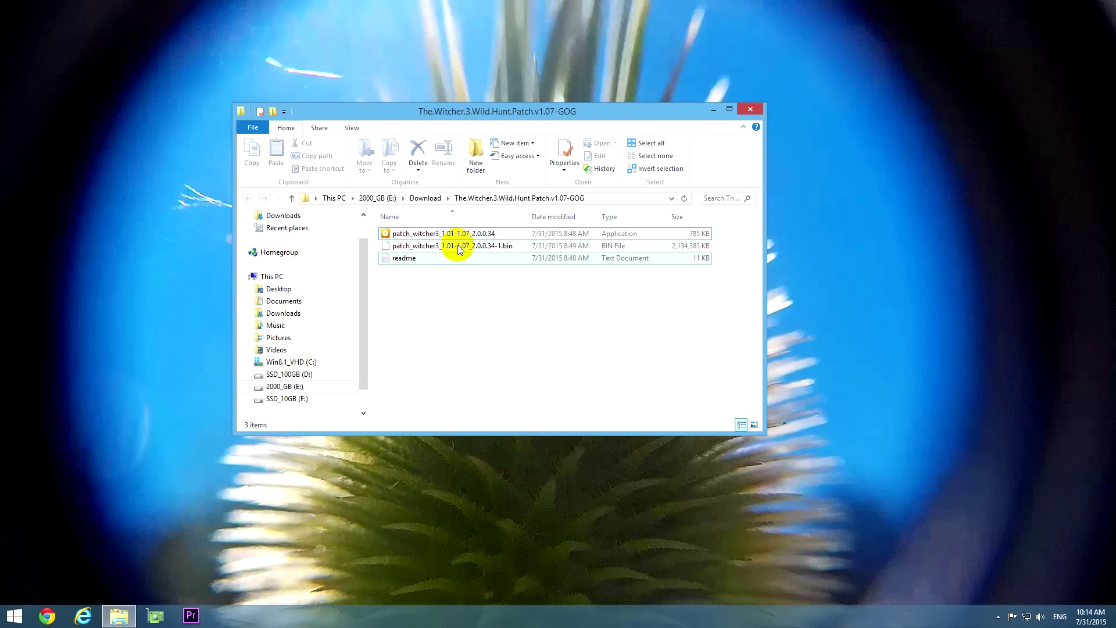
- Run patch_witcher3_1.01-1.07_2.0.0.34 in English; it fails with a not-enough-system-disk-space error
{"action": "left_click", "coordinate": [459, 235]}
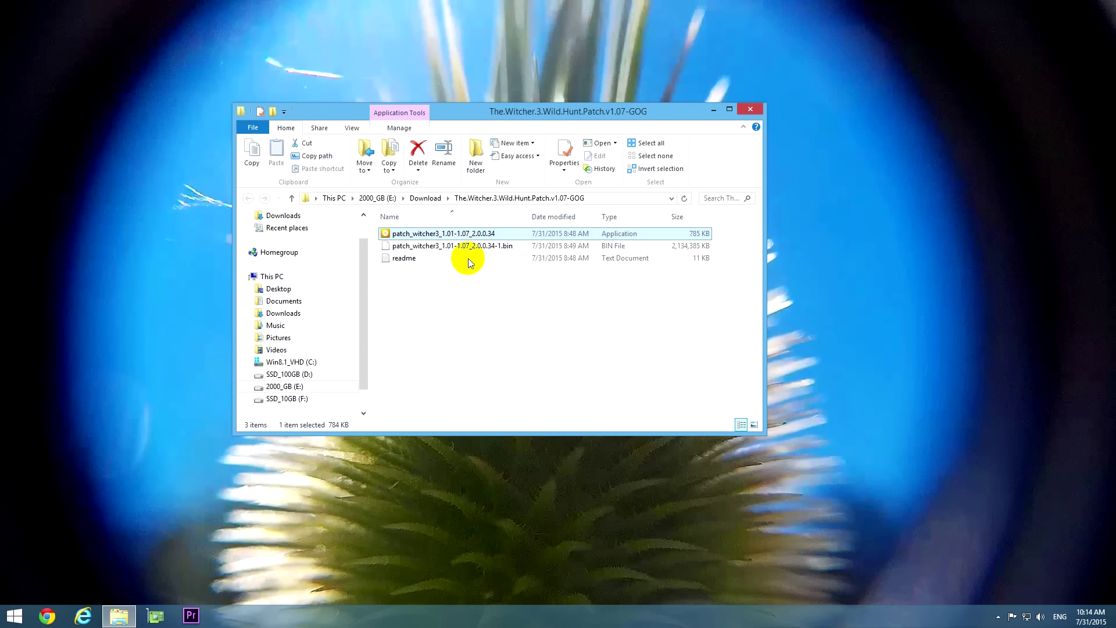
{"action": "left_click", "coordinate": [436, 235]}
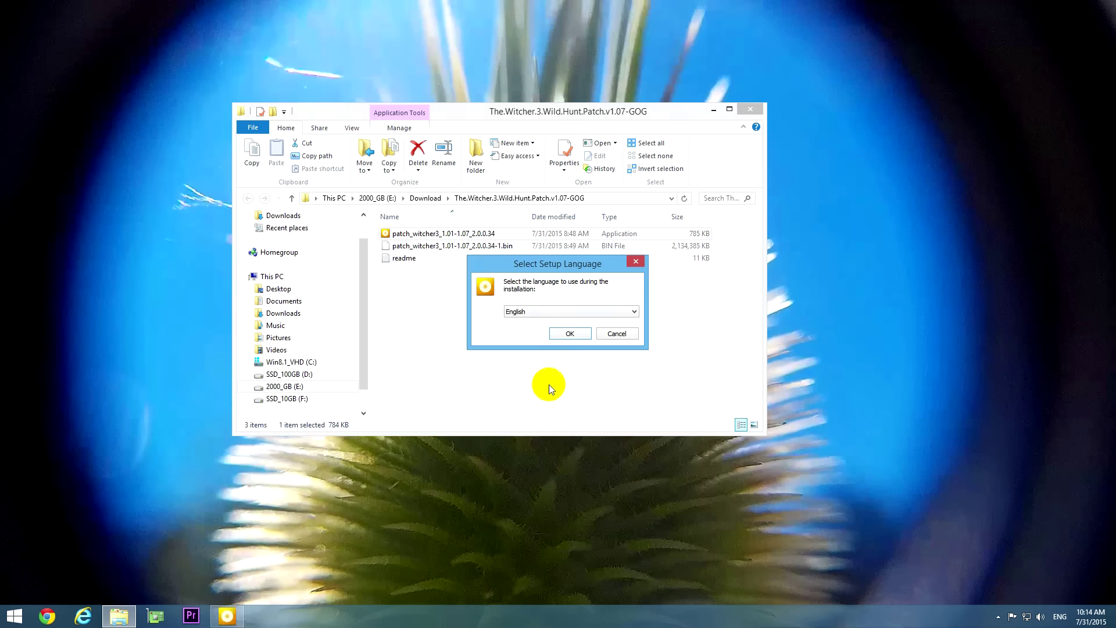
{"action": "left_click", "coordinate": [574, 334]}
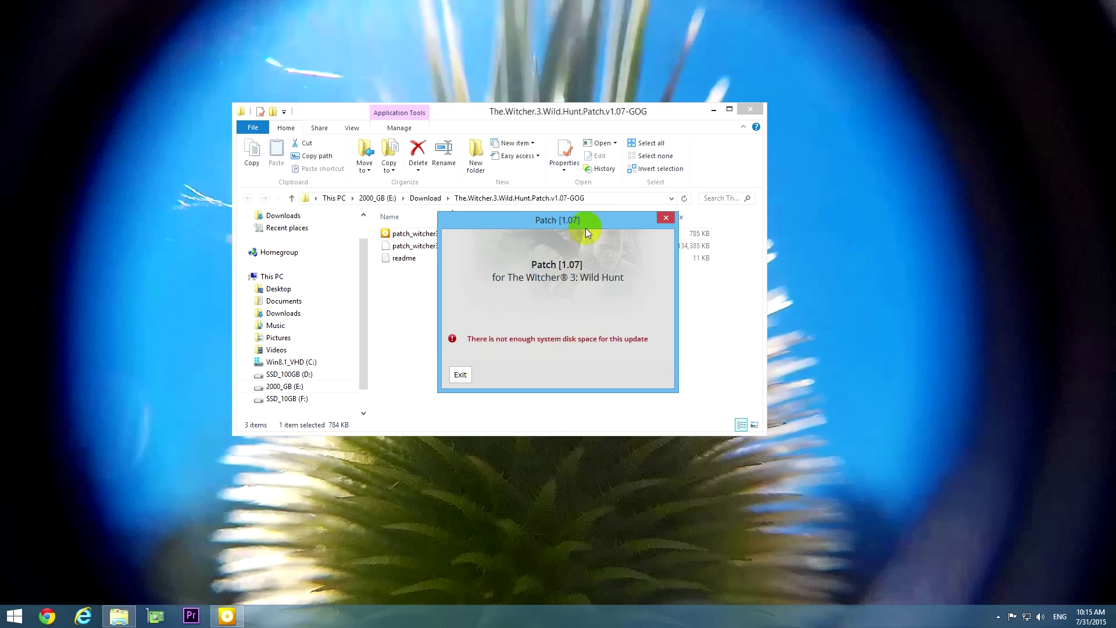
- Move the error aside and view drive C: properties, showing only 4.79 GB free
{"action": "left_click_drag", "start_coordinate": [583, 223], "coordinate": [604, 309]}
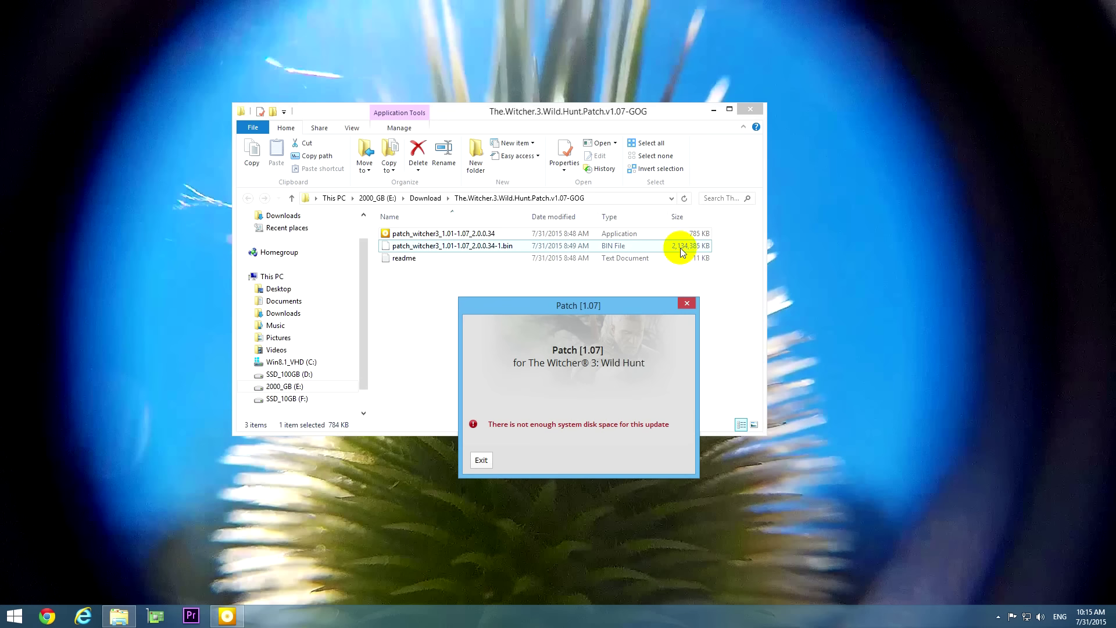
{"action": "left_click_drag", "start_coordinate": [557, 301], "coordinate": [763, 356]}
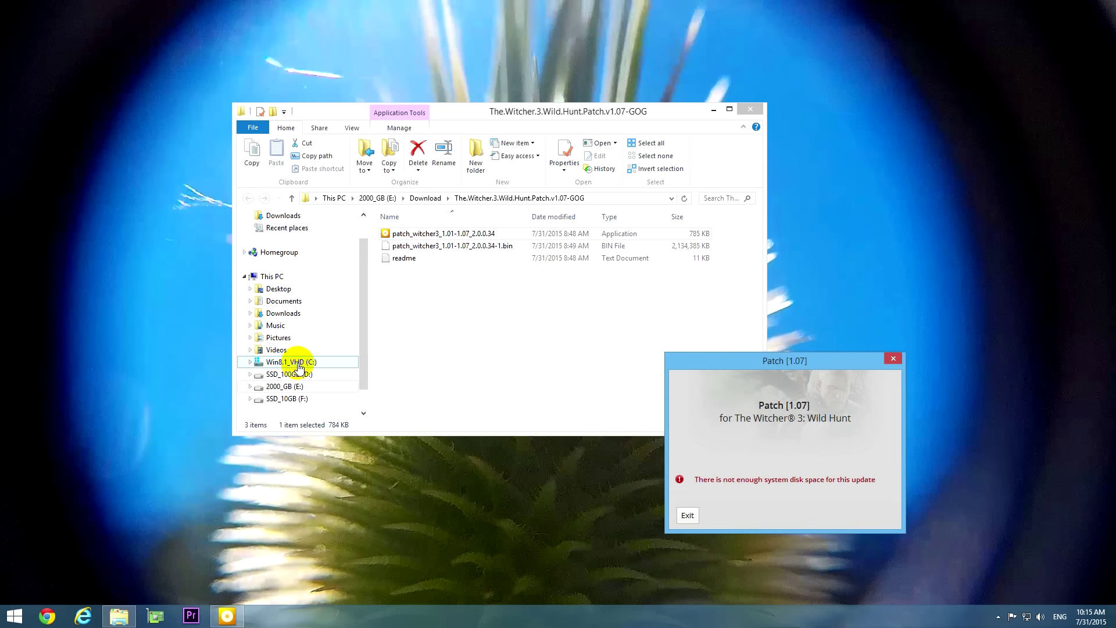
{"action": "left_click", "coordinate": [299, 364]}
{"action": "right_click", "coordinate": [298, 365]}
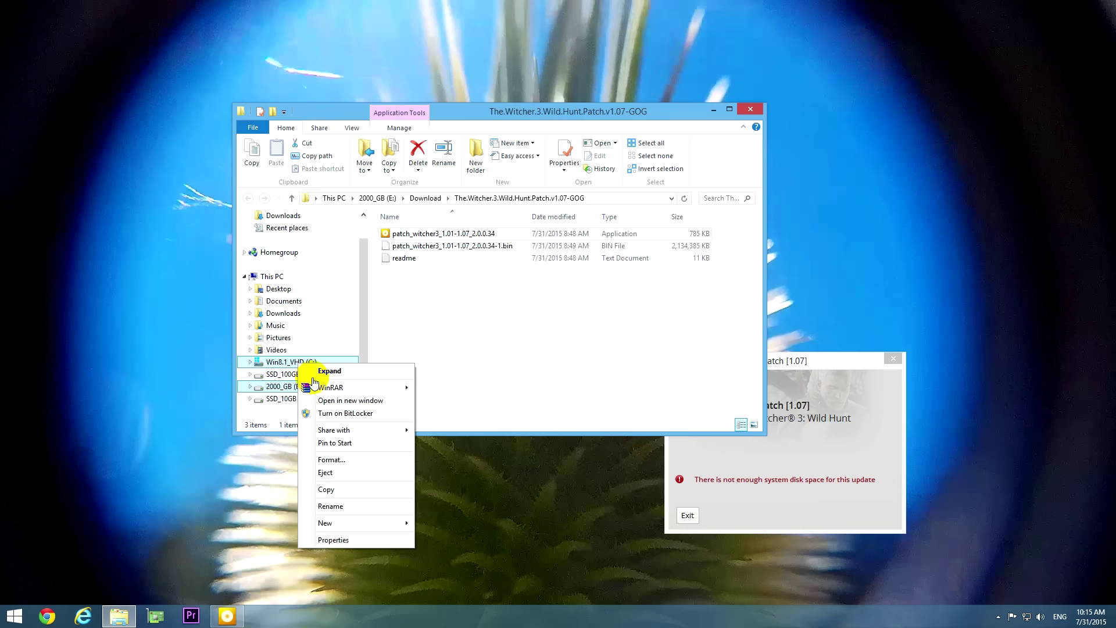
{"action": "left_click", "coordinate": [355, 541]}
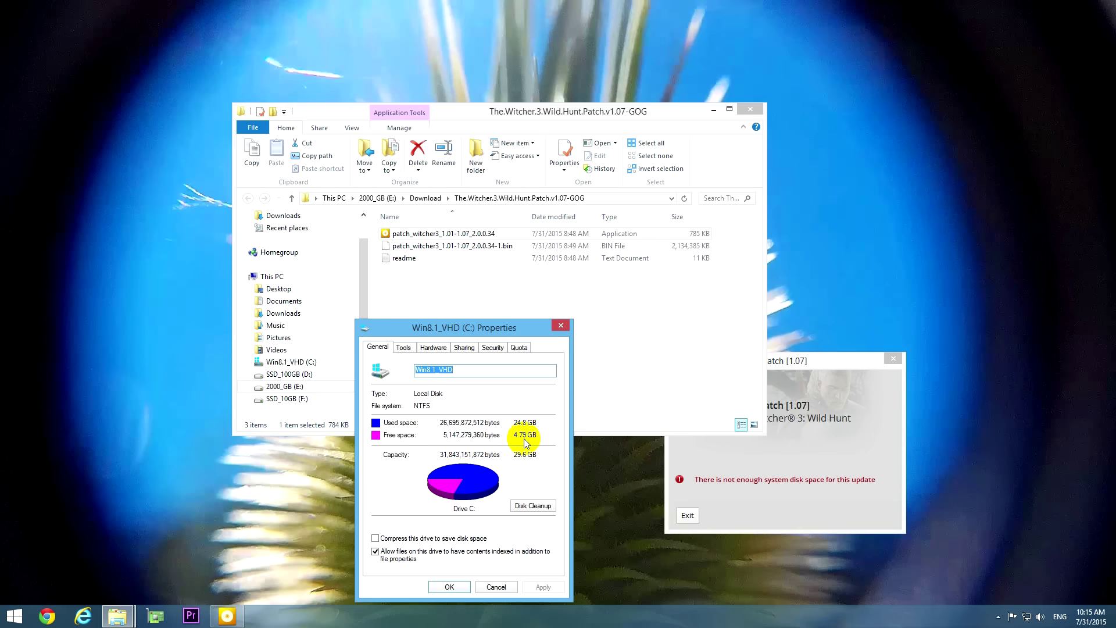
- Close the C: properties and exit the failing patch installer
{"action": "left_click", "coordinate": [496, 587]}
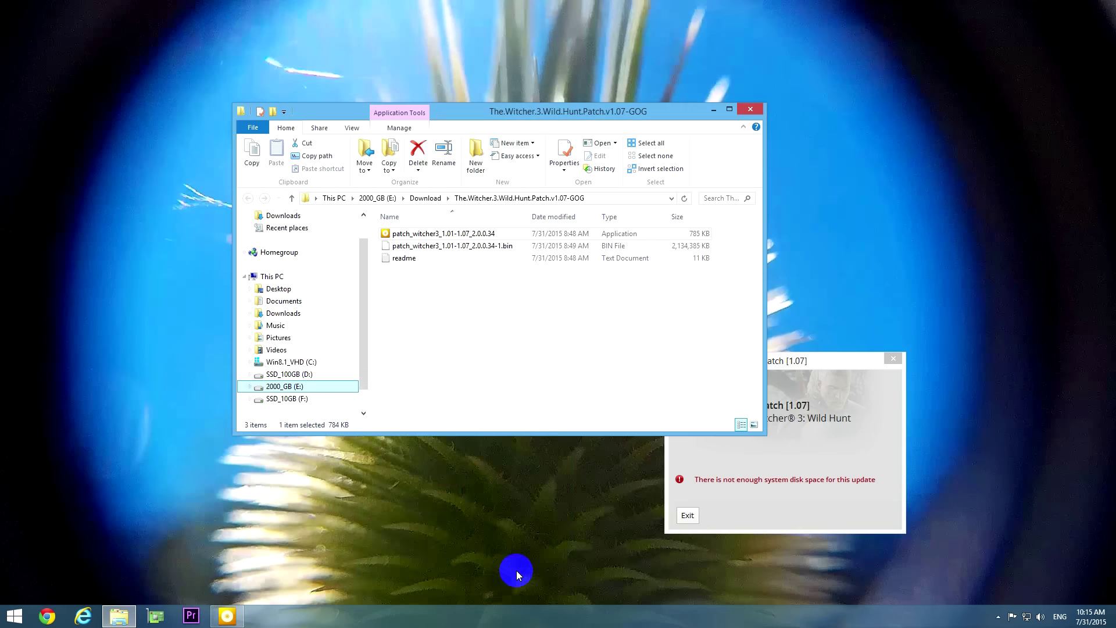
{"action": "left_click", "coordinate": [754, 517]}
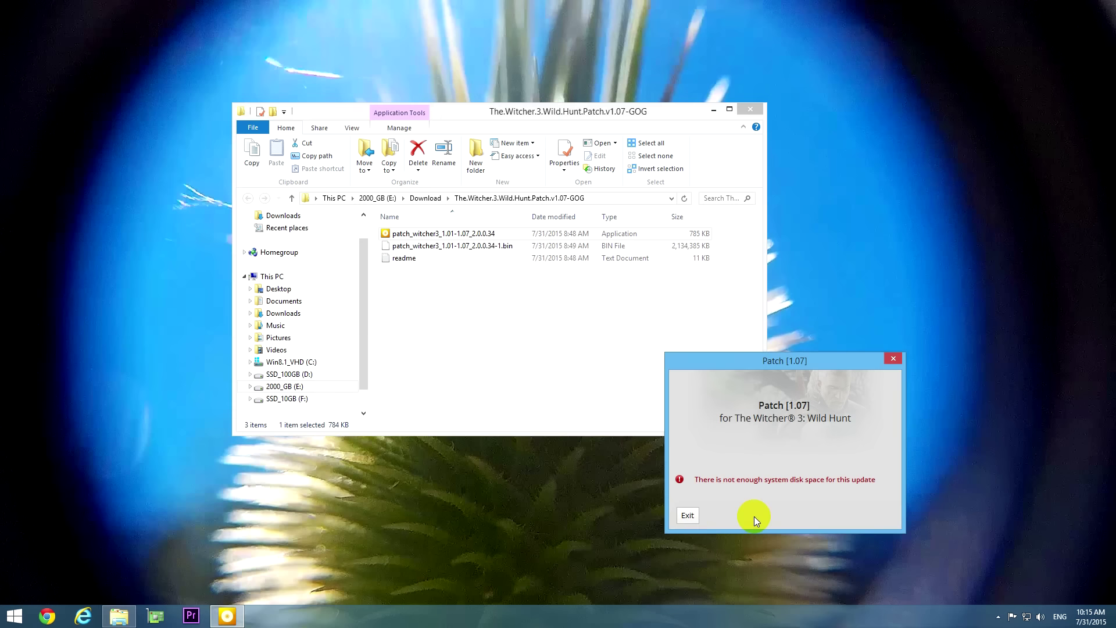
{"action": "left_click", "coordinate": [689, 516]}
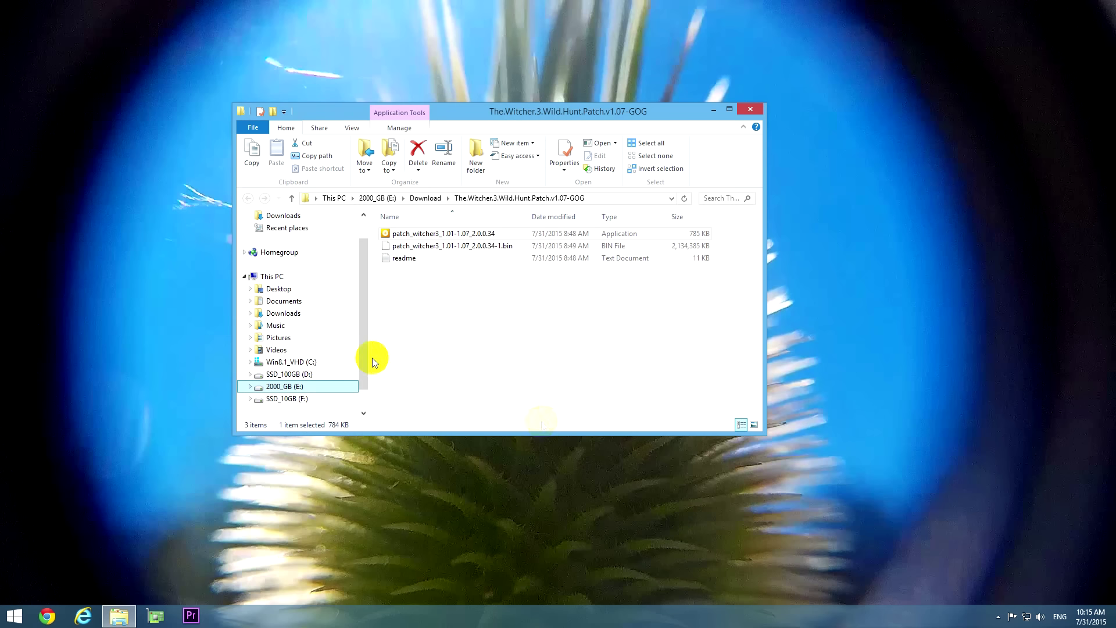
- Open Environment Variables from This PC's advanced system settings to view TEMP and TMP, then close System
{"action": "right_click", "coordinate": [279, 280]}
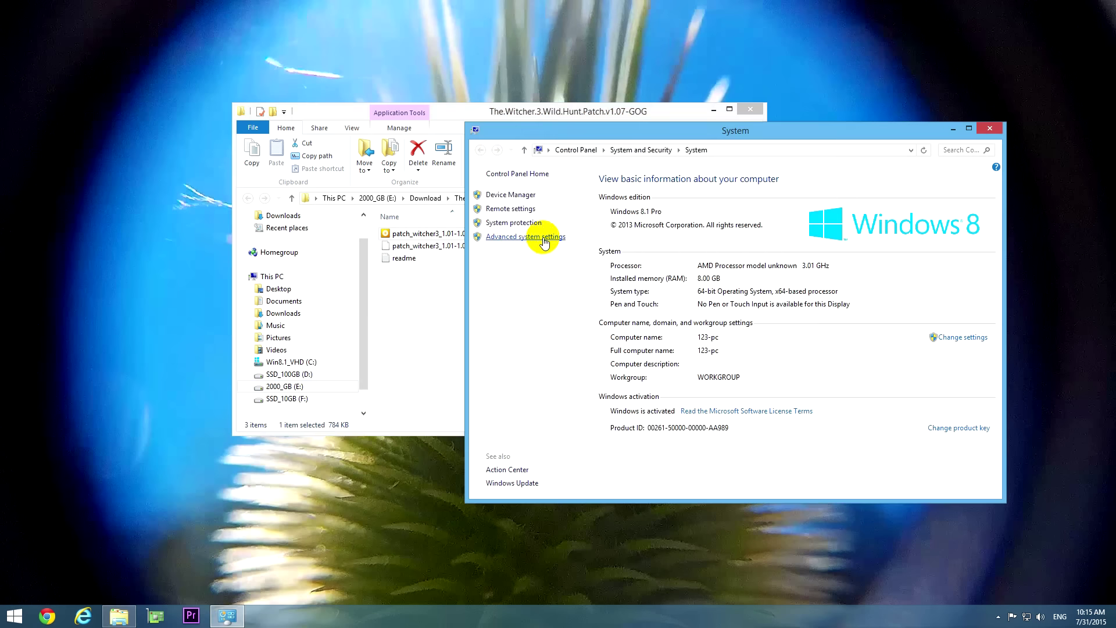
{"action": "left_click", "coordinate": [540, 239]}
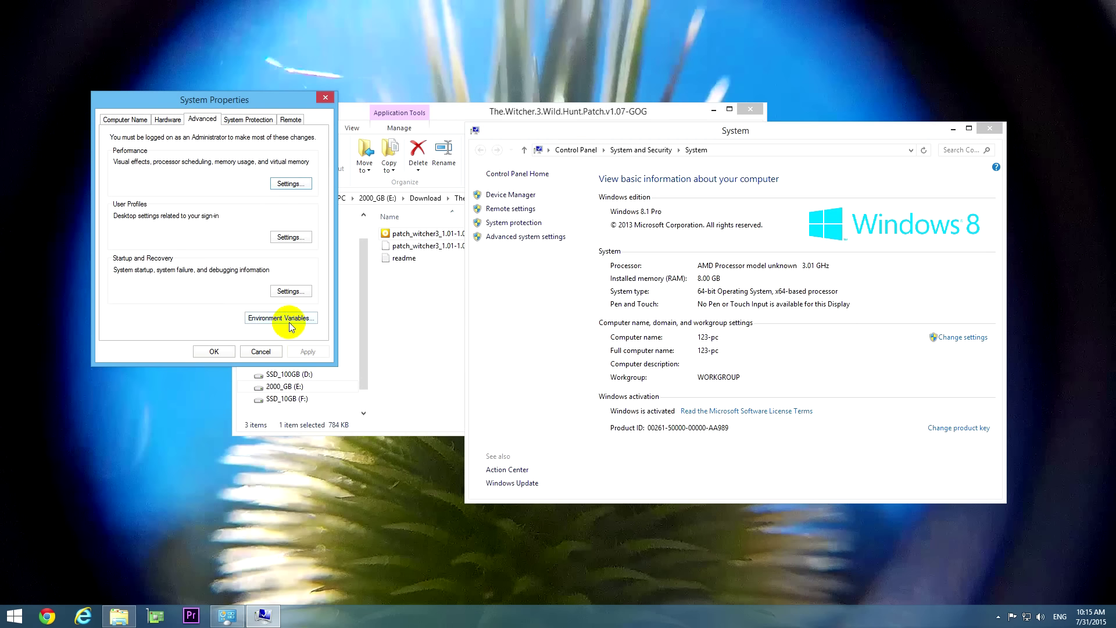
{"action": "left_click", "coordinate": [290, 319]}
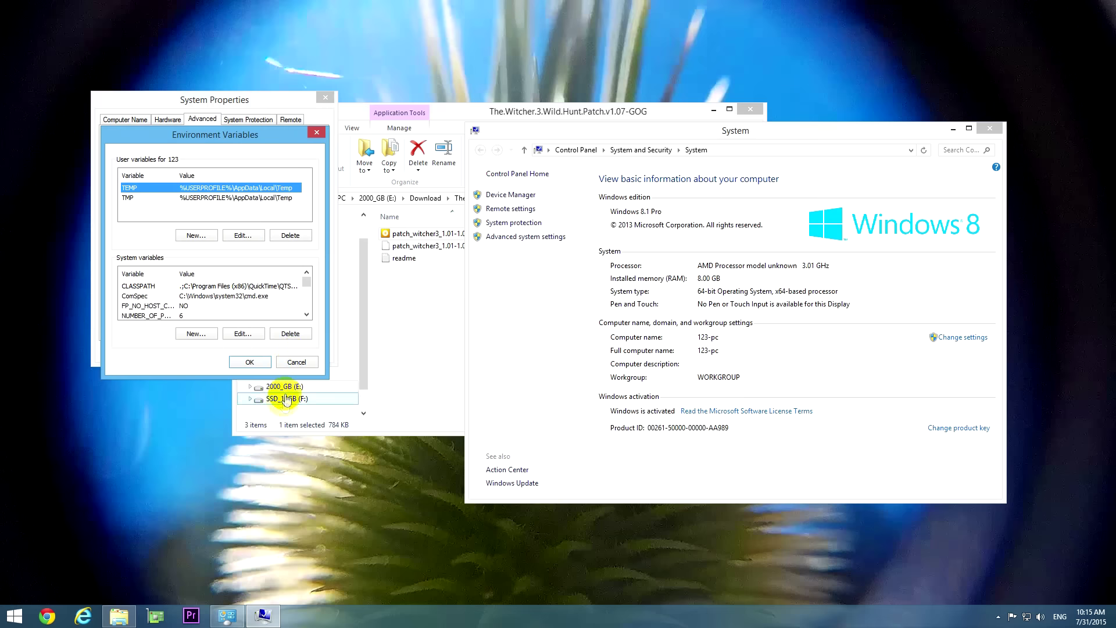
{"action": "left_click", "coordinate": [133, 200]}
{"action": "left_click", "coordinate": [147, 189]}
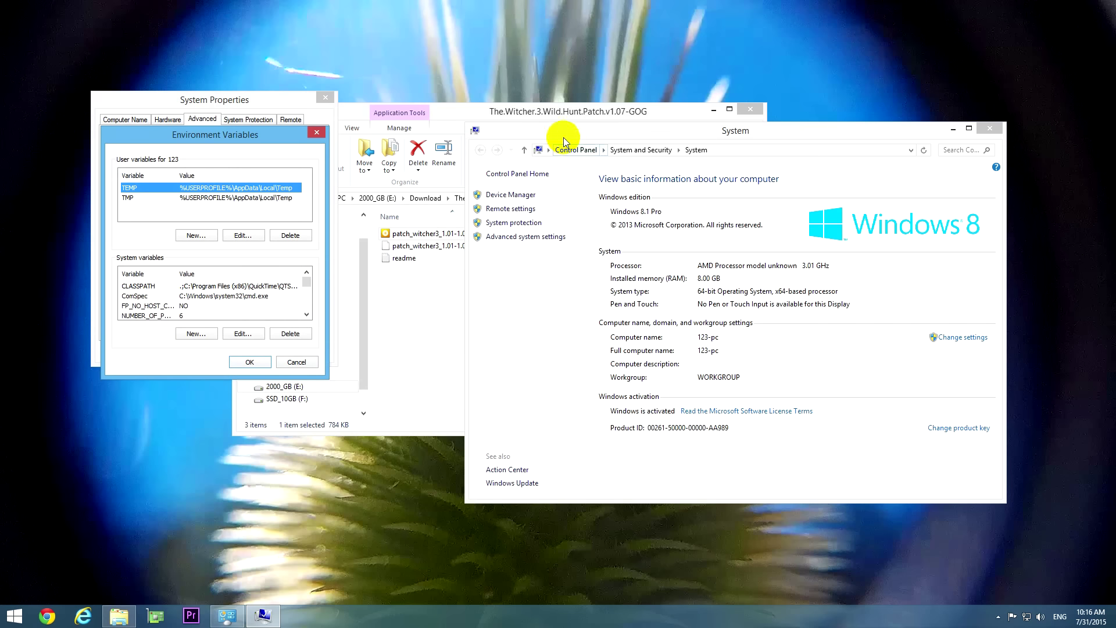
{"action": "left_click", "coordinate": [992, 136]}
{"action": "left_click_drag", "start_coordinate": [576, 116], "coordinate": [766, 119]}
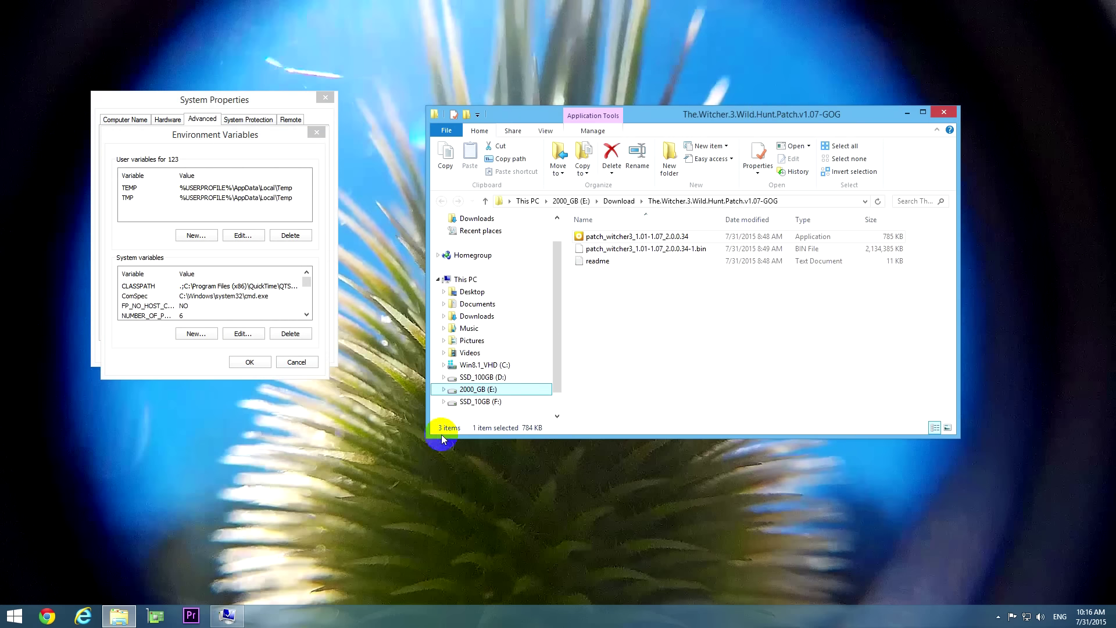
- Compare drive free space in This PC, finding D: with 33.2 GB, and open TEMP for editing
{"action": "key", "text": "super+e"}
{"action": "left_click_drag", "start_coordinate": [505, 47], "coordinate": [699, 18]}
{"action": "left_click", "coordinate": [707, 259]}
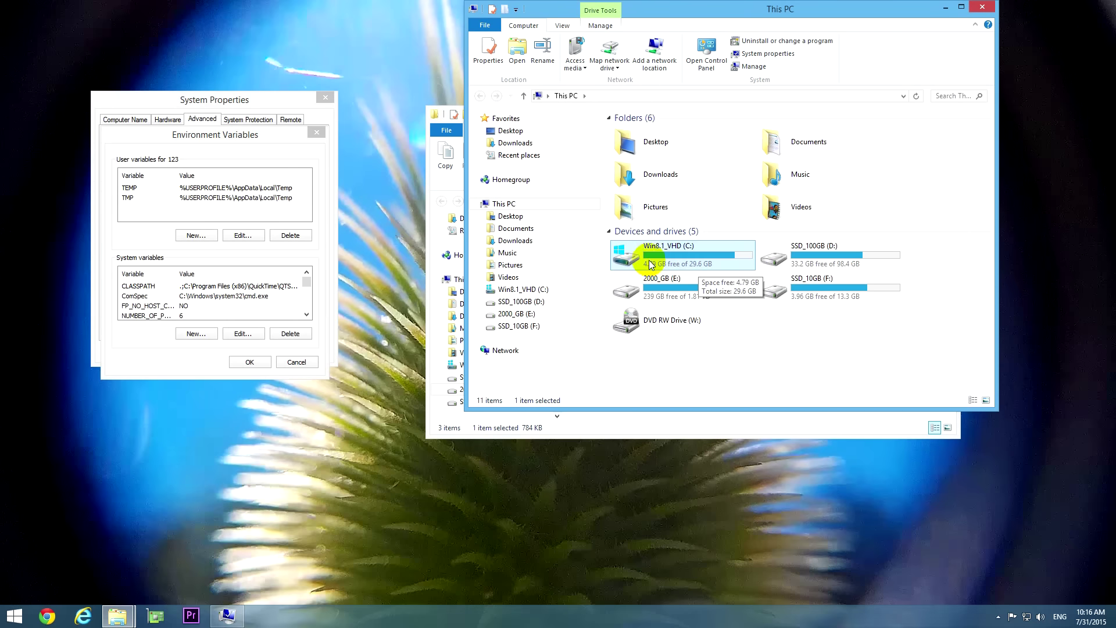
{"action": "left_click", "coordinate": [834, 248]}
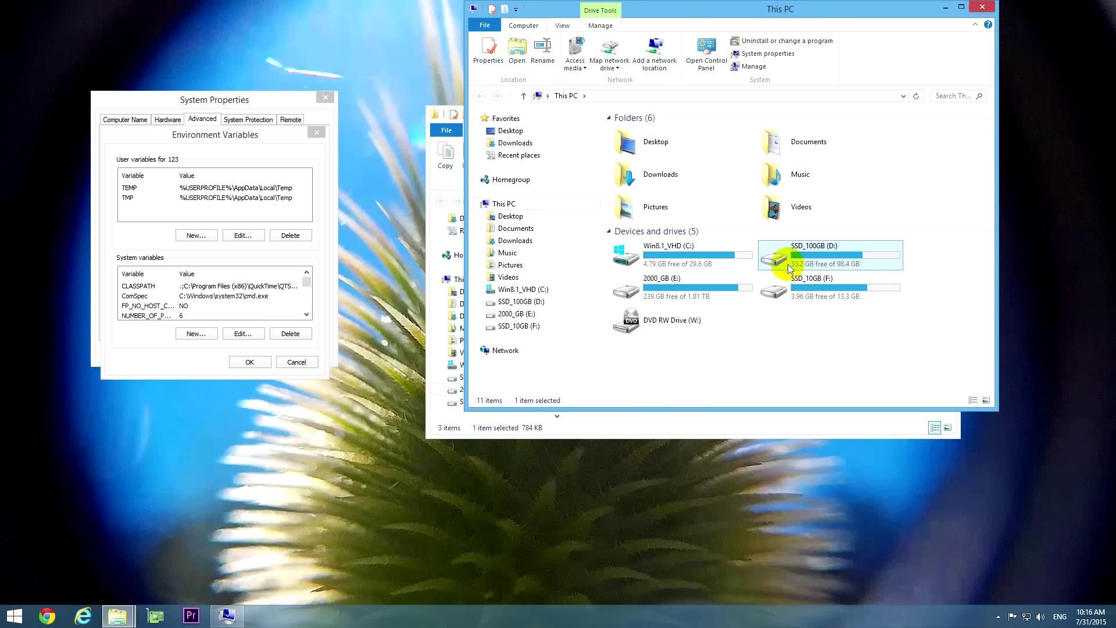
{"action": "mouse_move", "coordinate": [804, 265]}
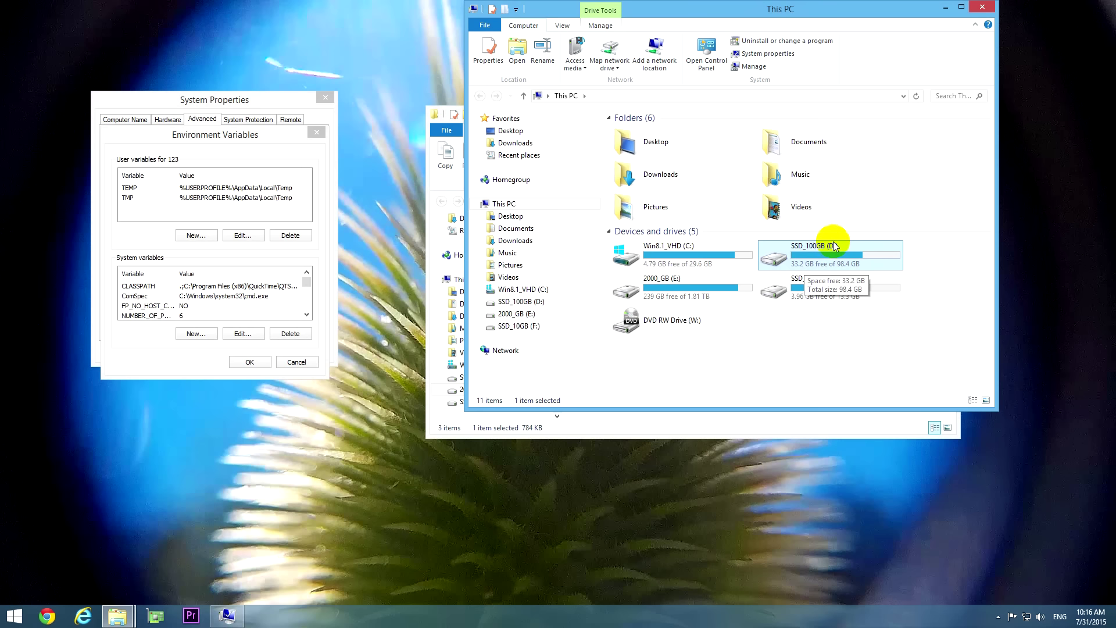
{"action": "left_click", "coordinate": [208, 188]}
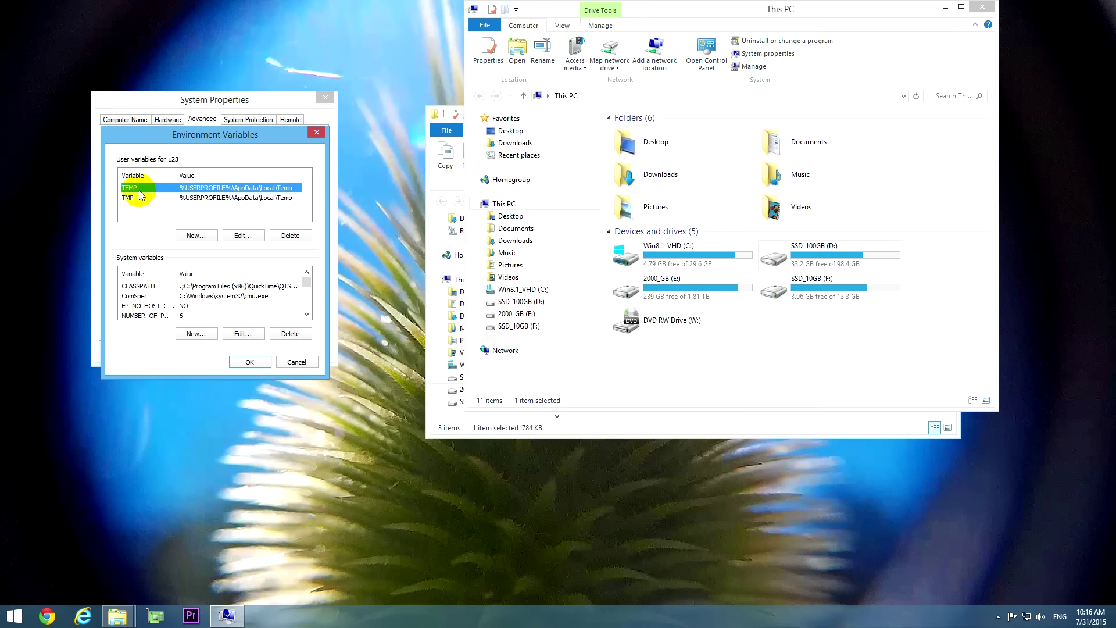
{"action": "left_click", "coordinate": [244, 236]}
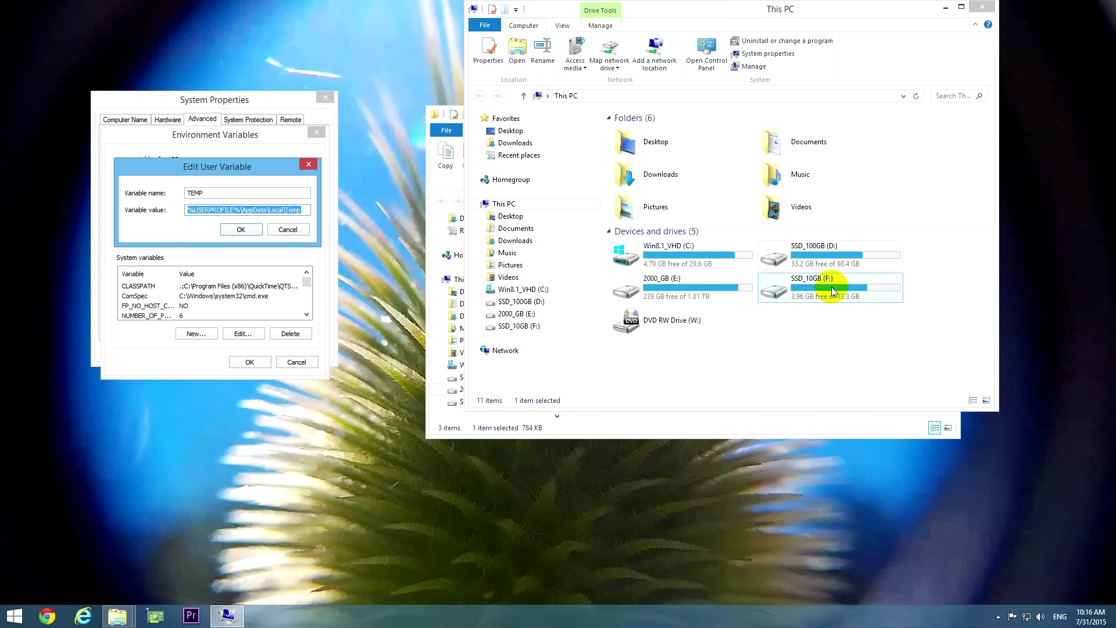
- Create a new folder named 'temp' at the root of SSD_100GB (D:)
{"action": "double_click", "coordinate": [841, 255]}
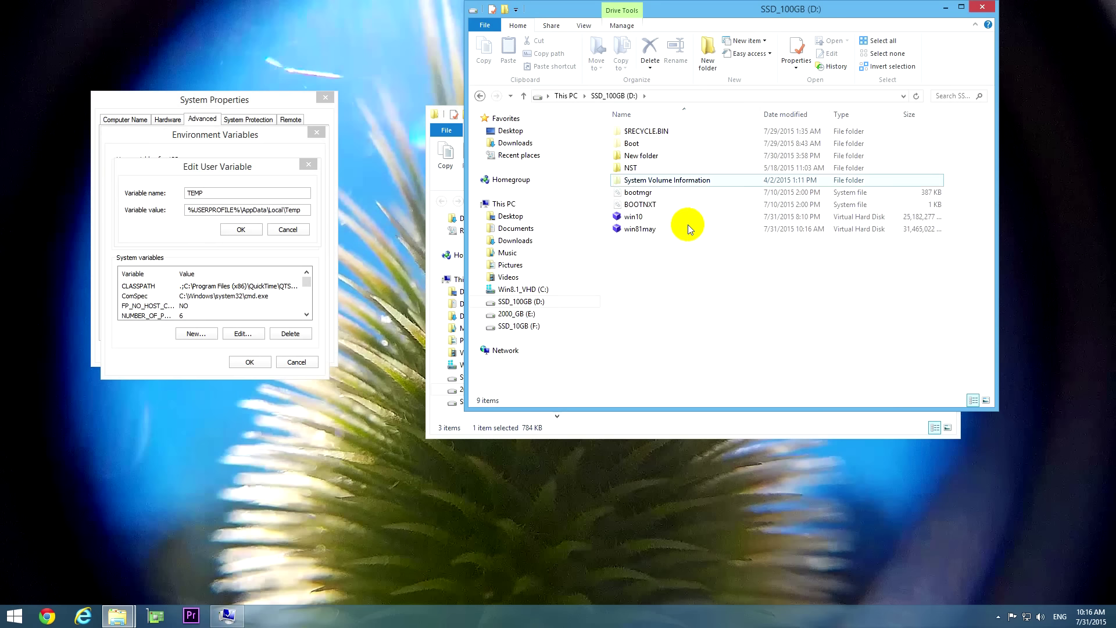
{"action": "right_click", "coordinate": [691, 272]}
{"action": "mouse_move", "coordinate": [747, 412]}
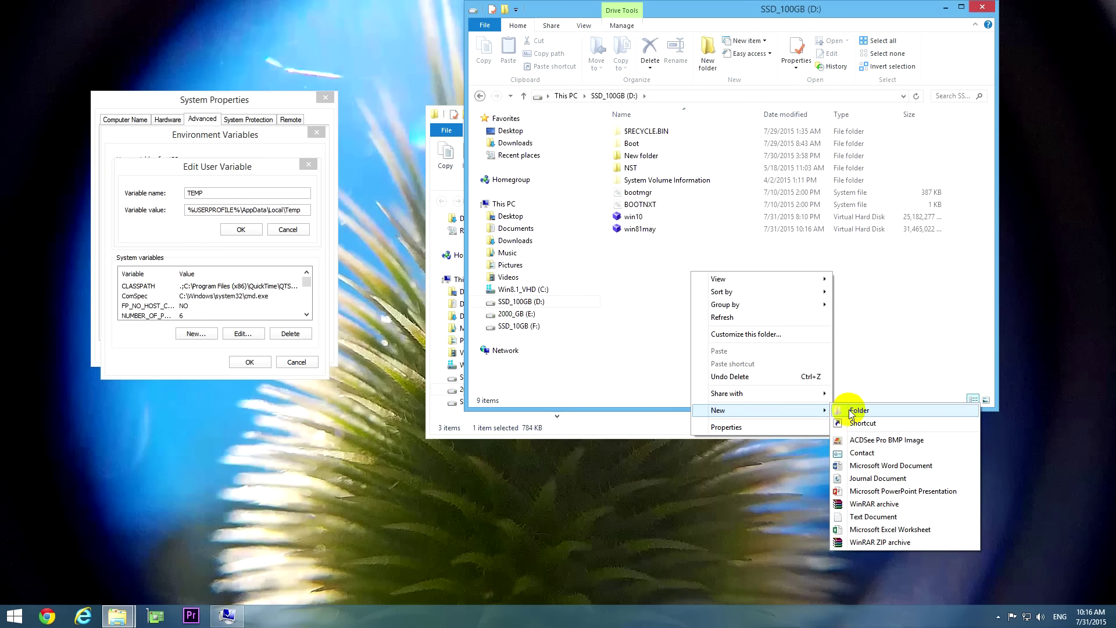
{"action": "left_click", "coordinate": [866, 411]}
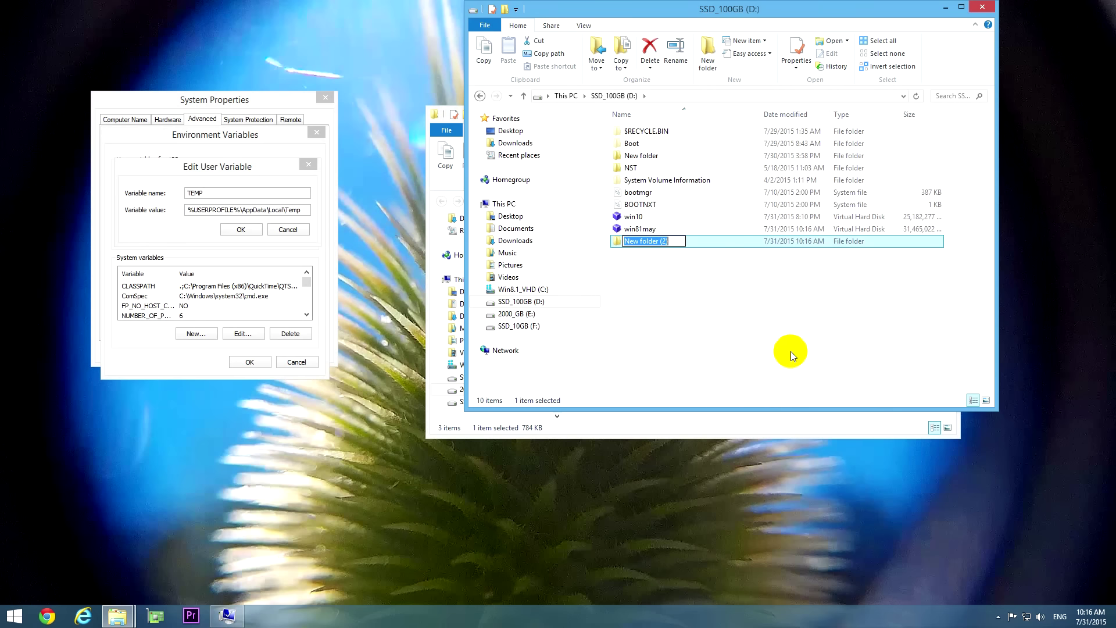
{"action": "type", "text": "temp"}
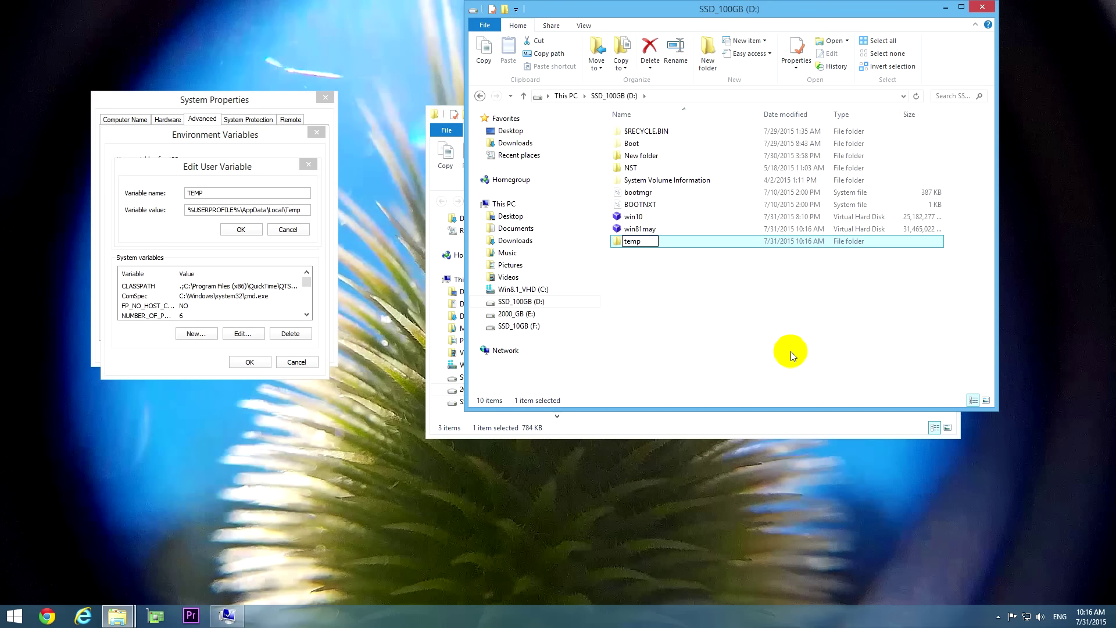
{"action": "key", "text": "Return"}
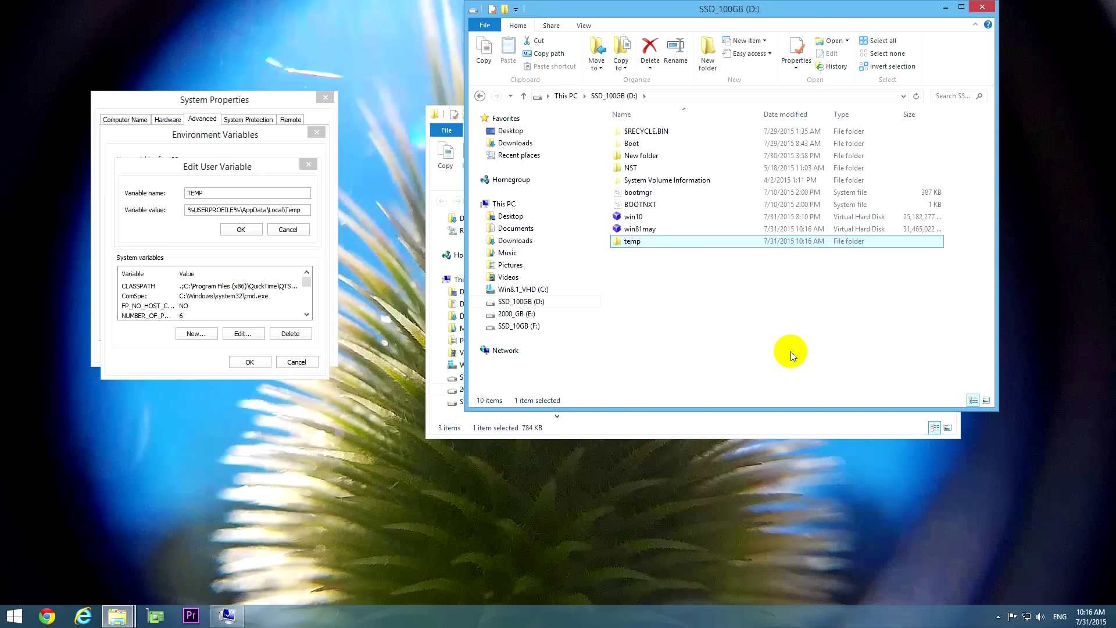
- Change the TEMP user variable's value to d:\temp
{"action": "left_click", "coordinate": [146, 201]}
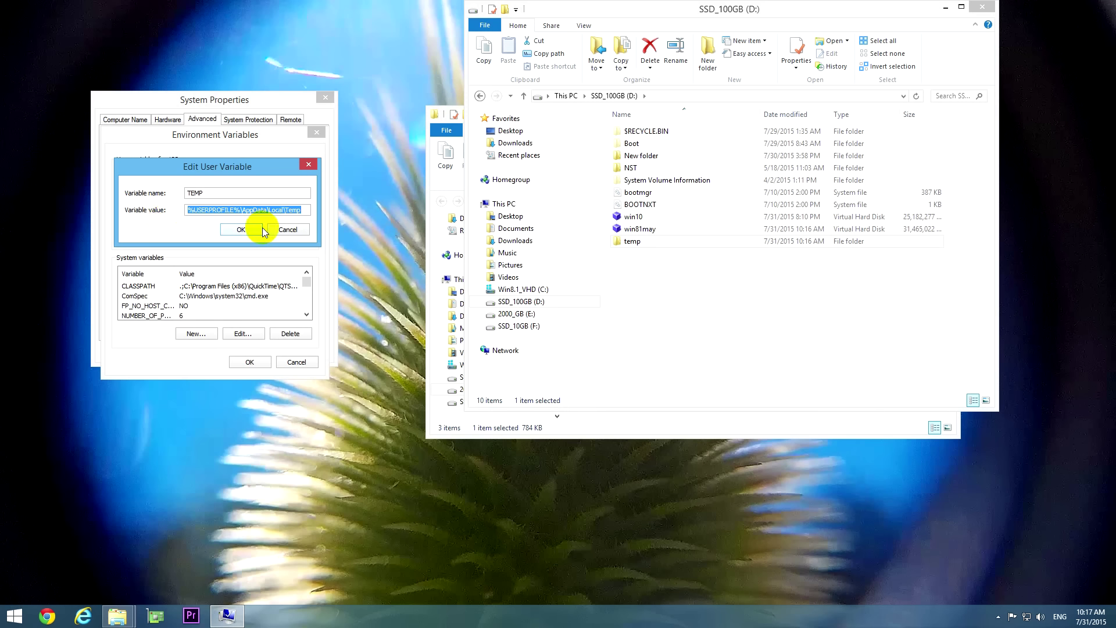
{"action": "type", "text": "d:\\"}
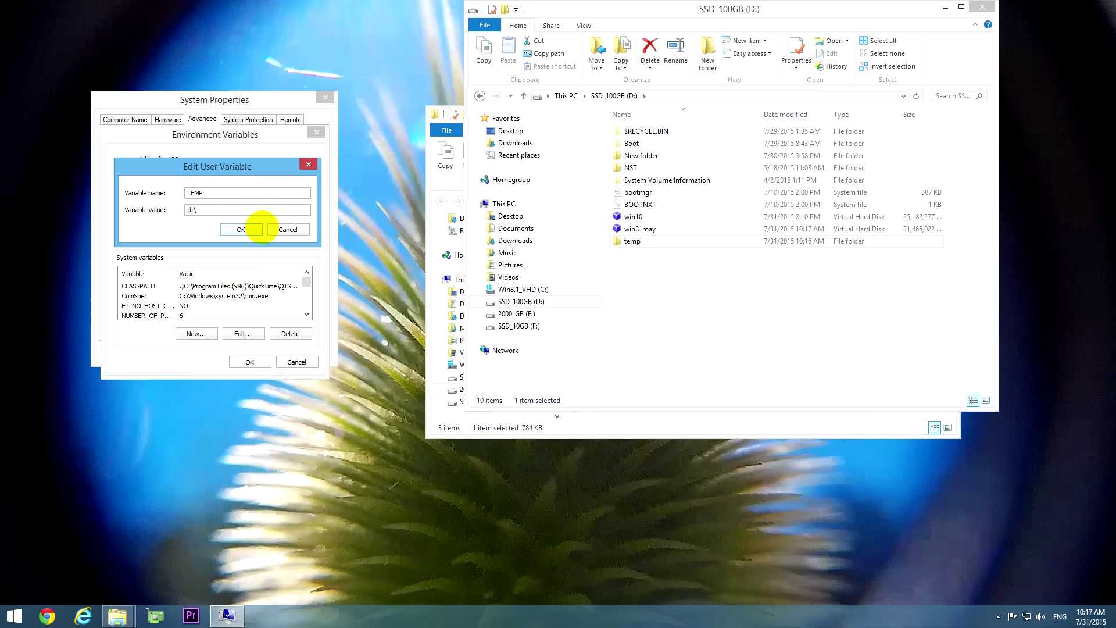
{"action": "type", "text": "temp"}
{"action": "double_click", "coordinate": [674, 245]}
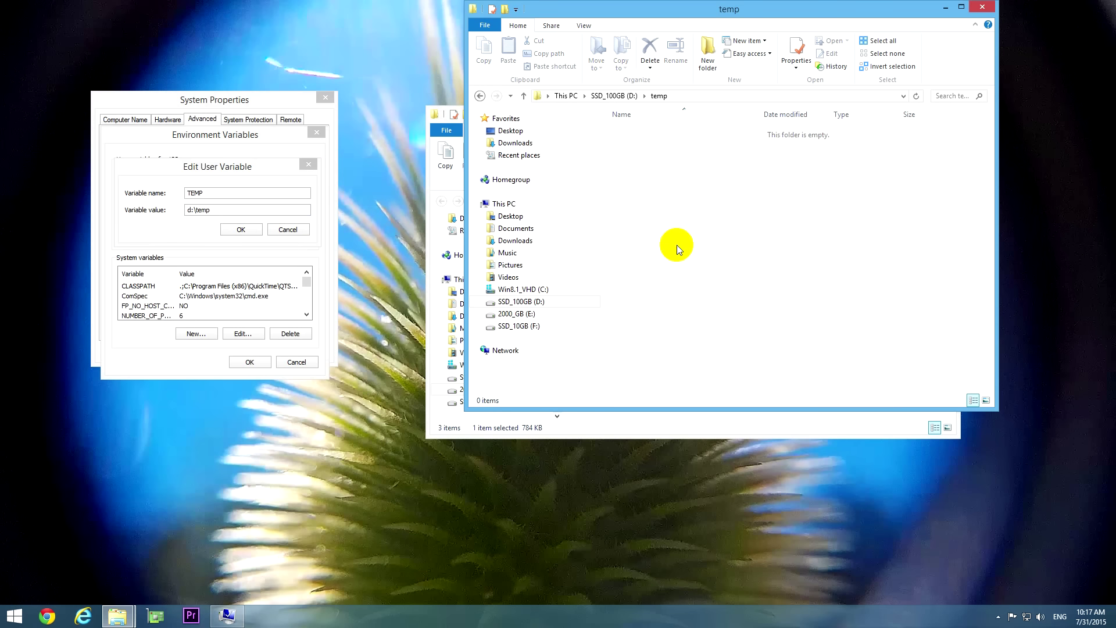
{"action": "left_click", "coordinate": [707, 98]}
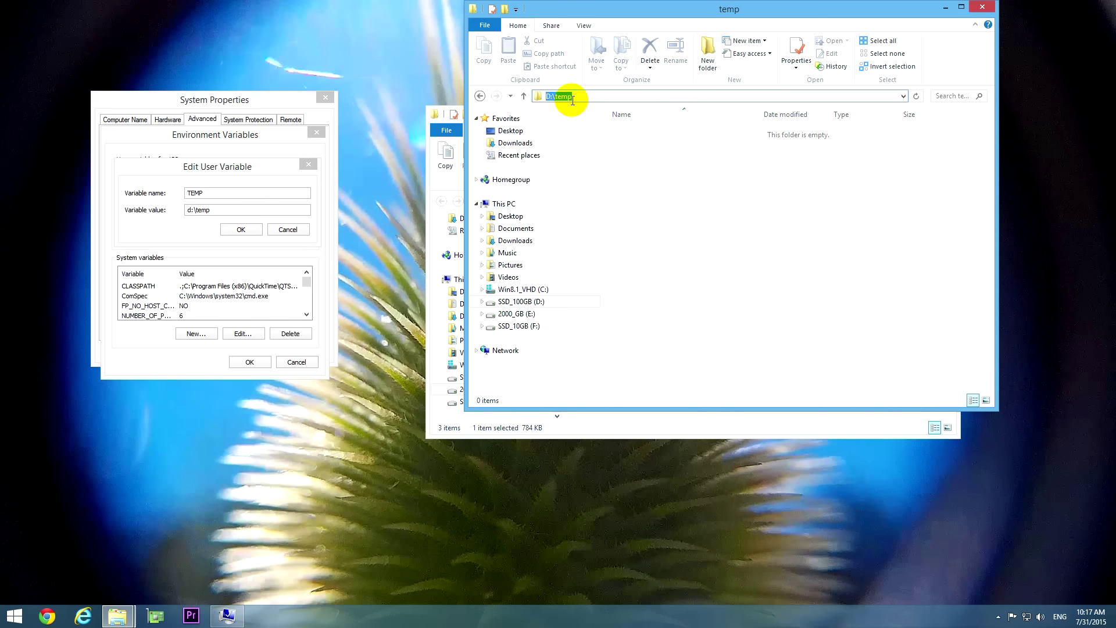
{"action": "left_click", "coordinate": [630, 95]}
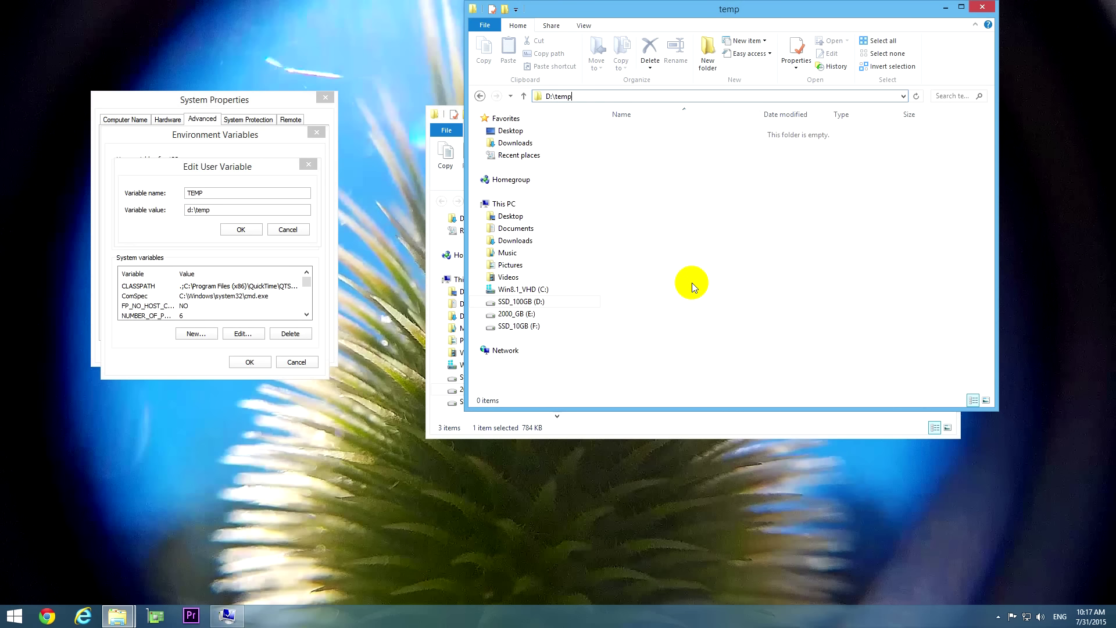
{"action": "left_click", "coordinate": [240, 228]}
- Set the TMP user variable to D:\temp, pasting the path copied from Explorer's address bar
{"action": "left_click", "coordinate": [219, 198]}
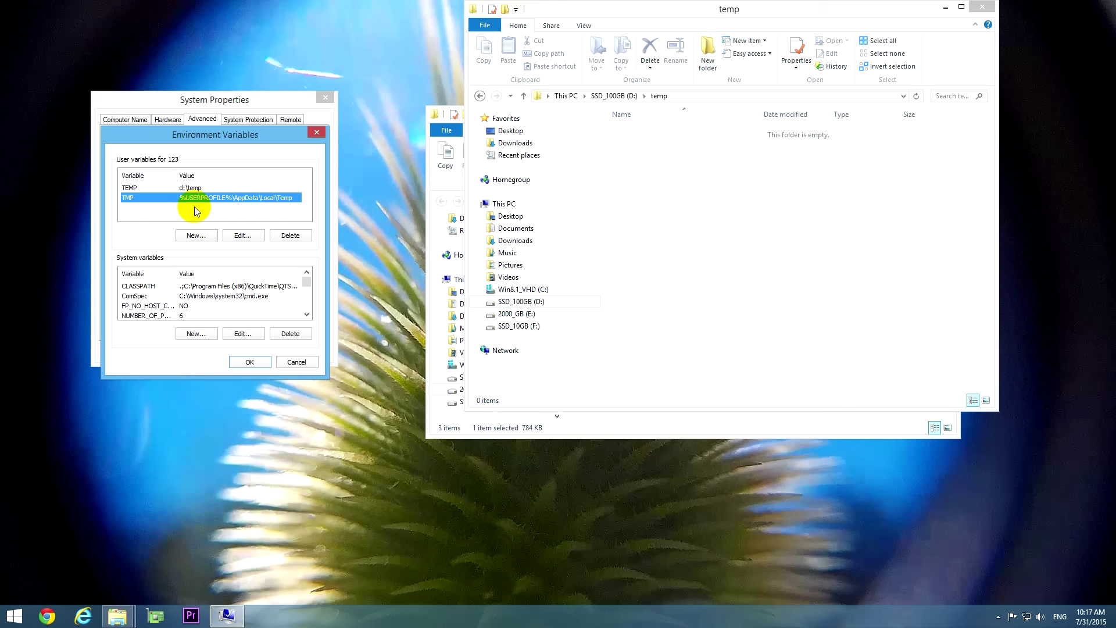
{"action": "left_click", "coordinate": [243, 236]}
{"action": "left_click", "coordinate": [703, 107]}
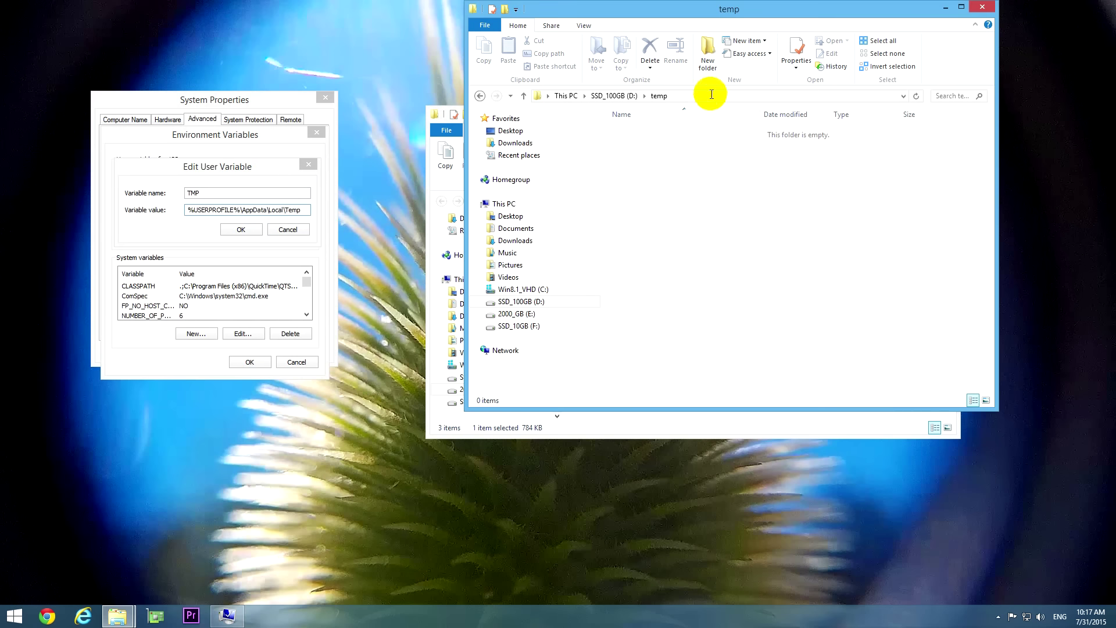
{"action": "left_click", "coordinate": [562, 95]}
{"action": "right_click", "coordinate": [565, 95]}
{"action": "left_click", "coordinate": [587, 134]}
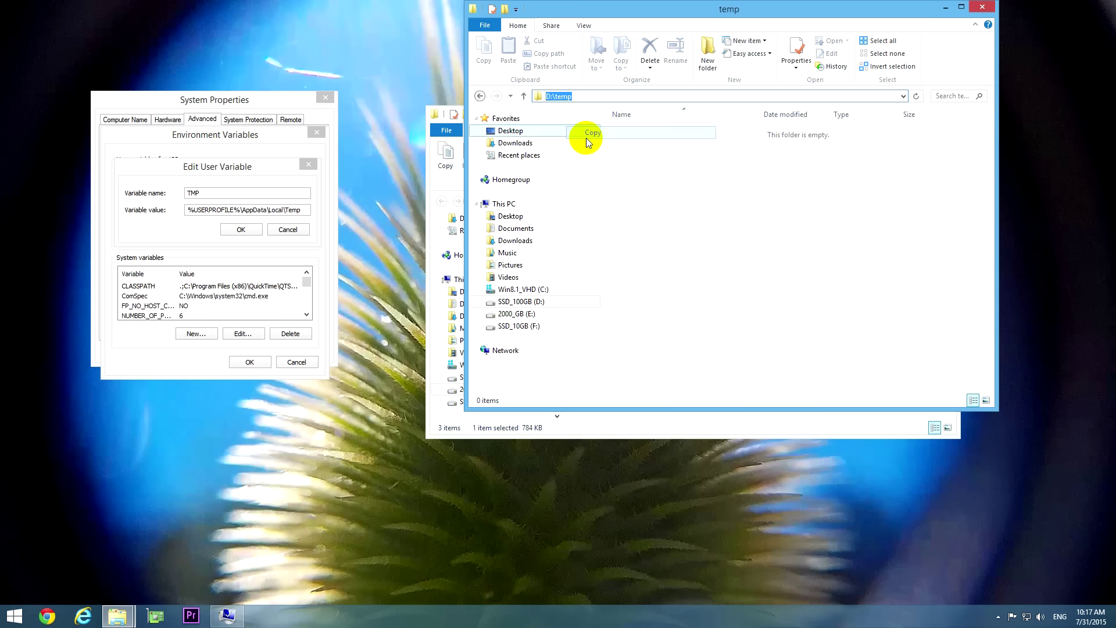
{"action": "left_click", "coordinate": [312, 209]}
{"action": "right_click", "coordinate": [228, 212]}
{"action": "left_click", "coordinate": [260, 256]}
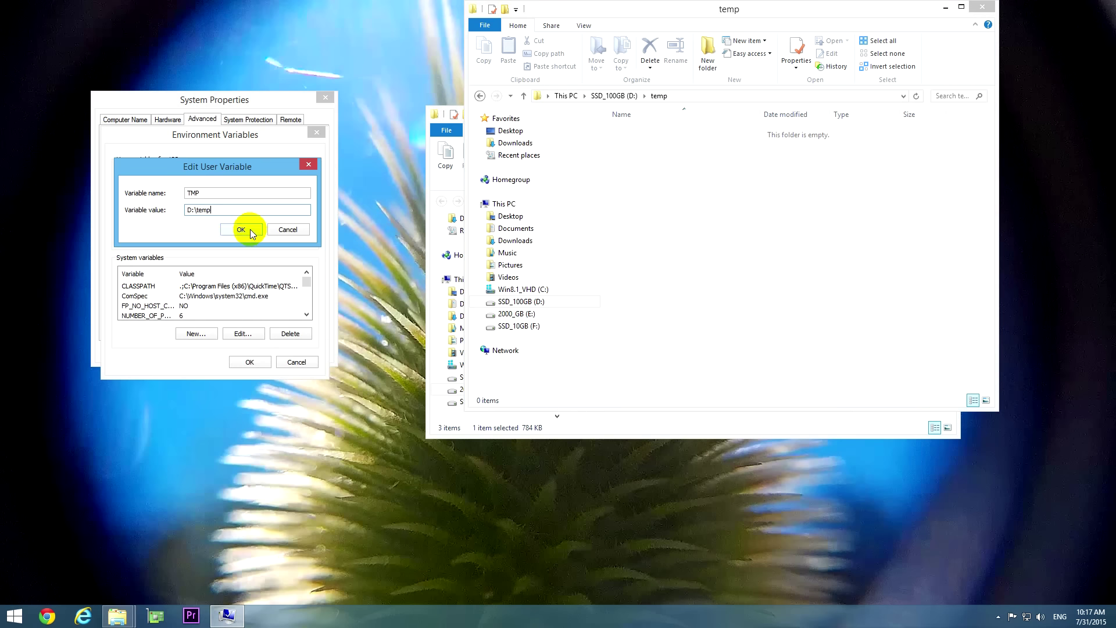
{"action": "left_click", "coordinate": [248, 229]}
- Save the variable changes, then relaunch the Witcher 3 patch installer in English
{"action": "left_click", "coordinate": [248, 362]}
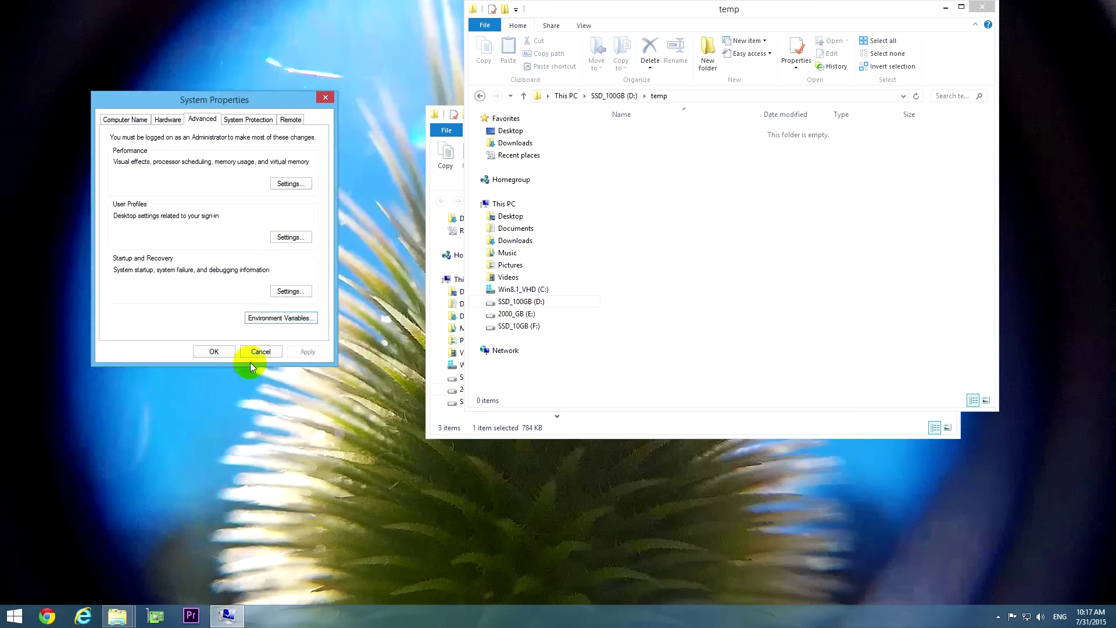
{"action": "left_click", "coordinate": [219, 353]}
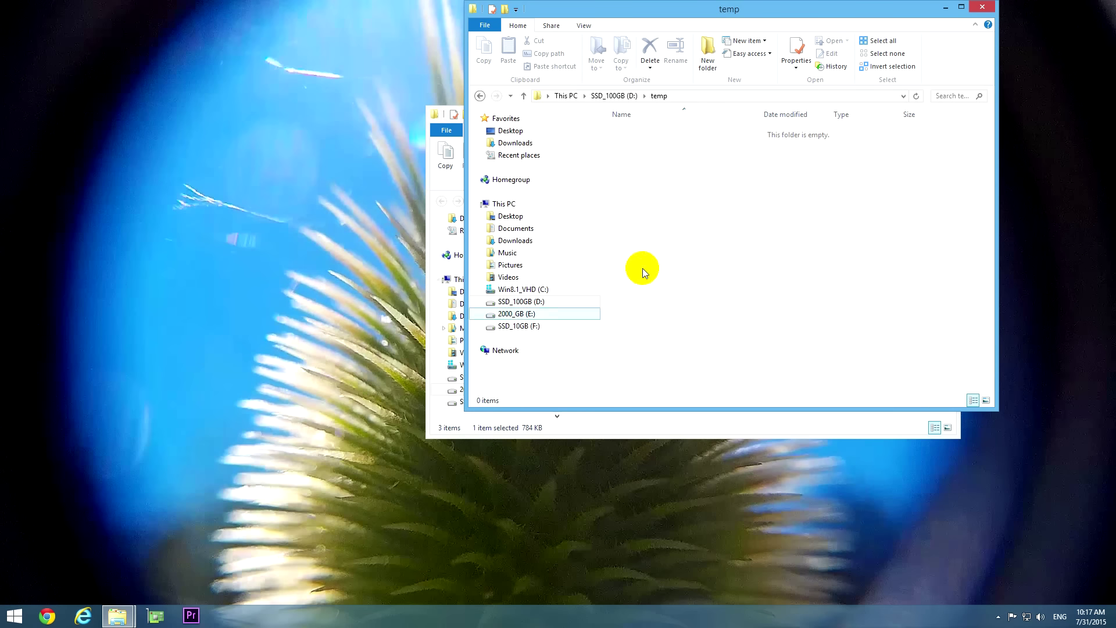
{"action": "left_click_drag", "start_coordinate": [901, 10], "coordinate": [298, 138]}
{"action": "left_click", "coordinate": [692, 279]}
{"action": "double_click", "coordinate": [664, 239]}
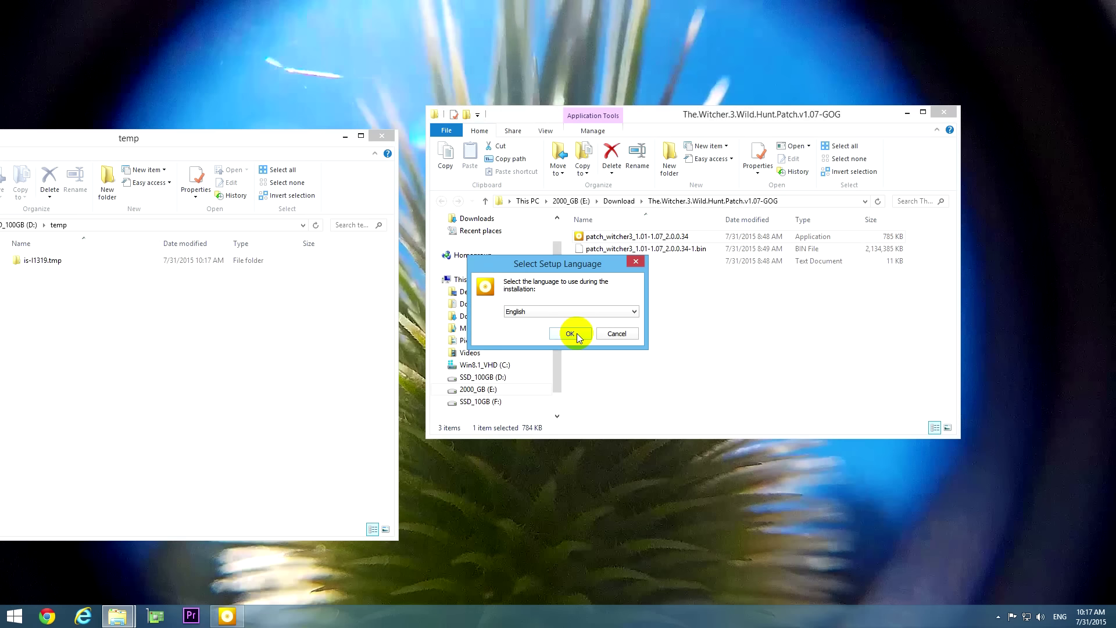
{"action": "left_click", "coordinate": [576, 333]}
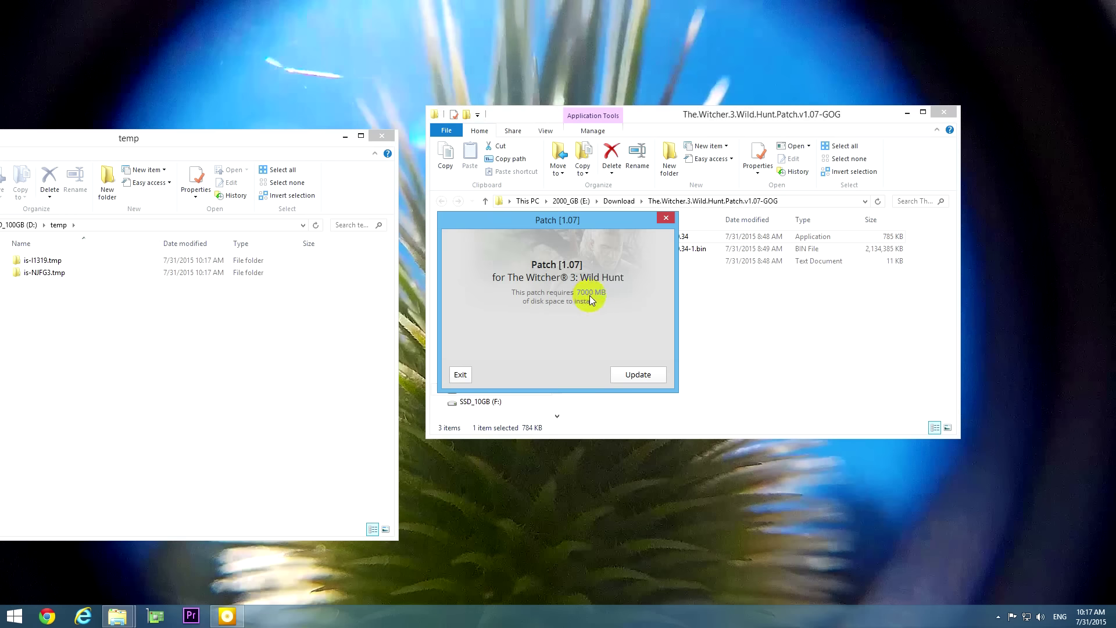
- Recheck drive C: free space, then start the 1.07 update
{"action": "left_click_drag", "start_coordinate": [585, 219], "coordinate": [782, 319]}
{"action": "right_click", "coordinate": [500, 364]}
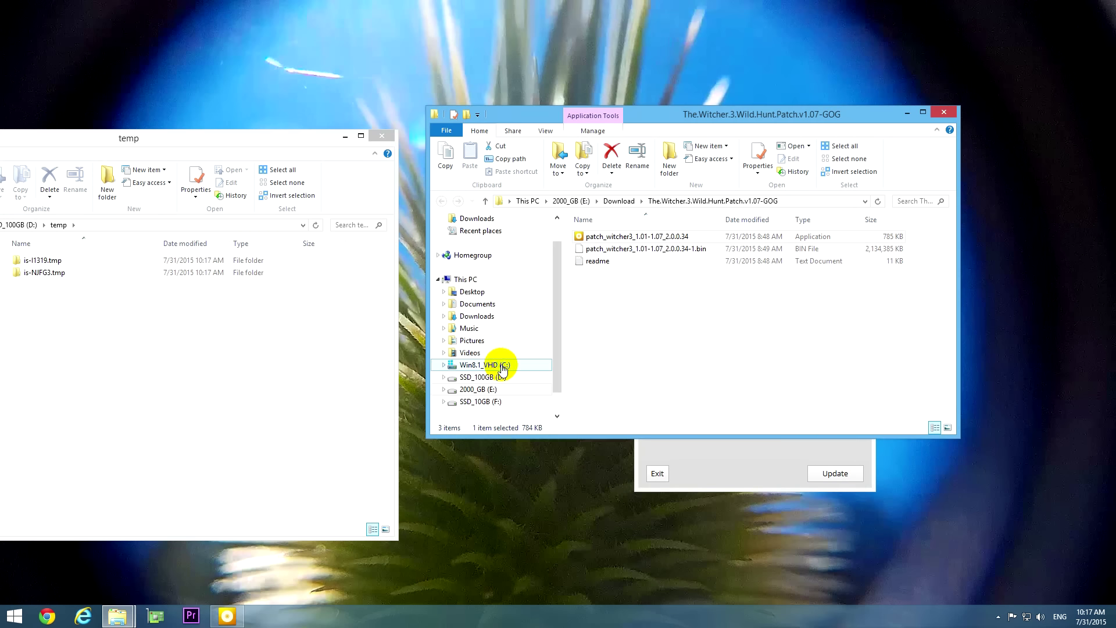
{"action": "left_click", "coordinate": [535, 541]}
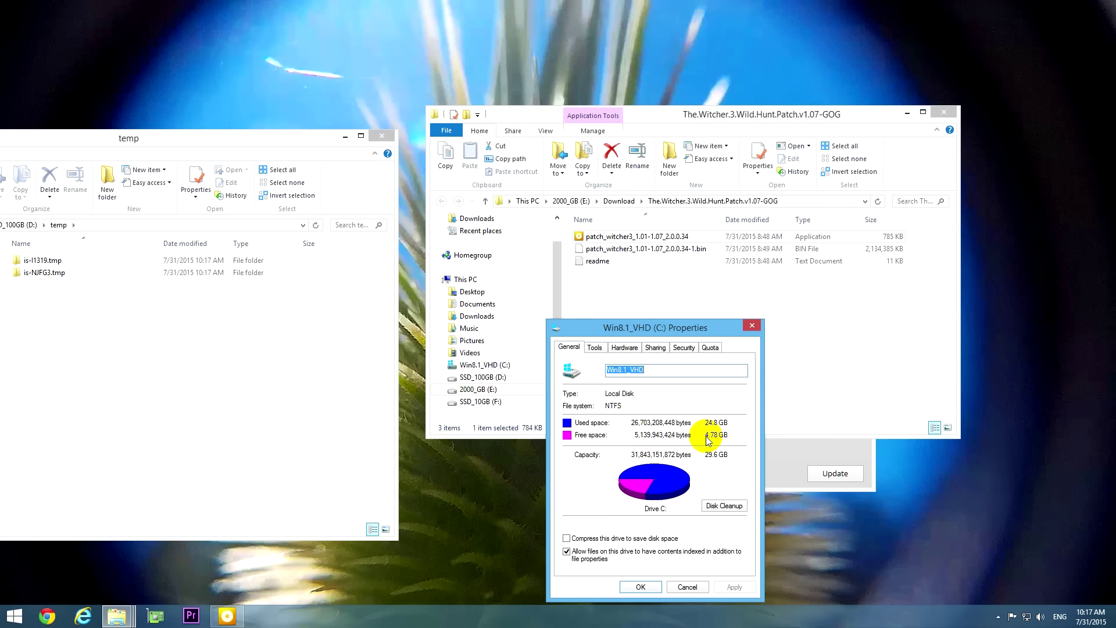
{"action": "left_click", "coordinate": [687, 587]}
{"action": "left_click", "coordinate": [723, 477]}
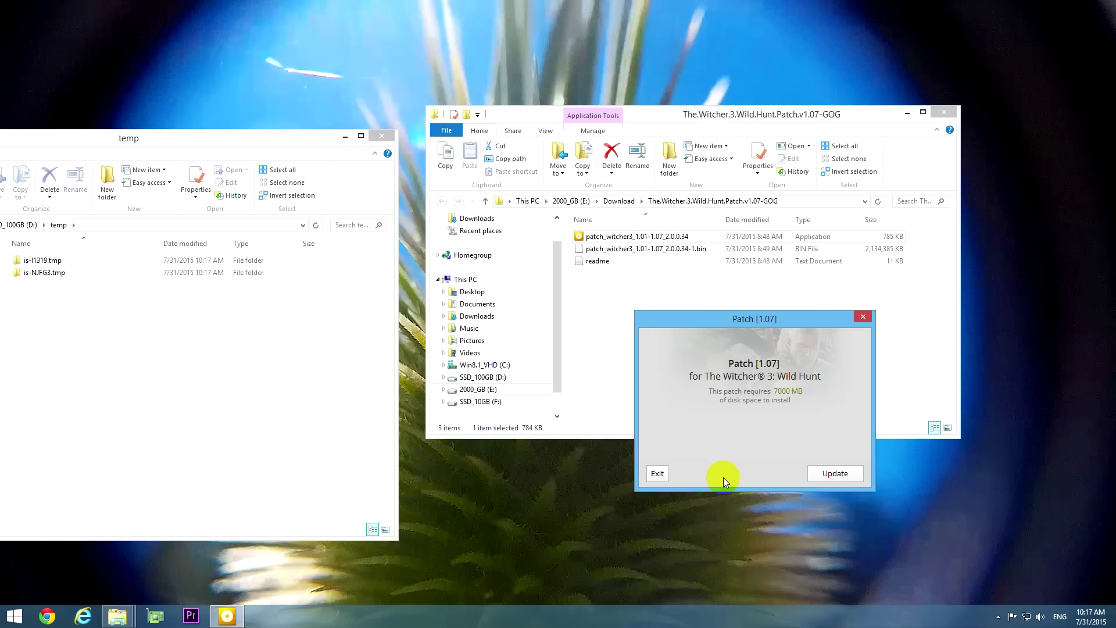
{"action": "left_click", "coordinate": [837, 474]}
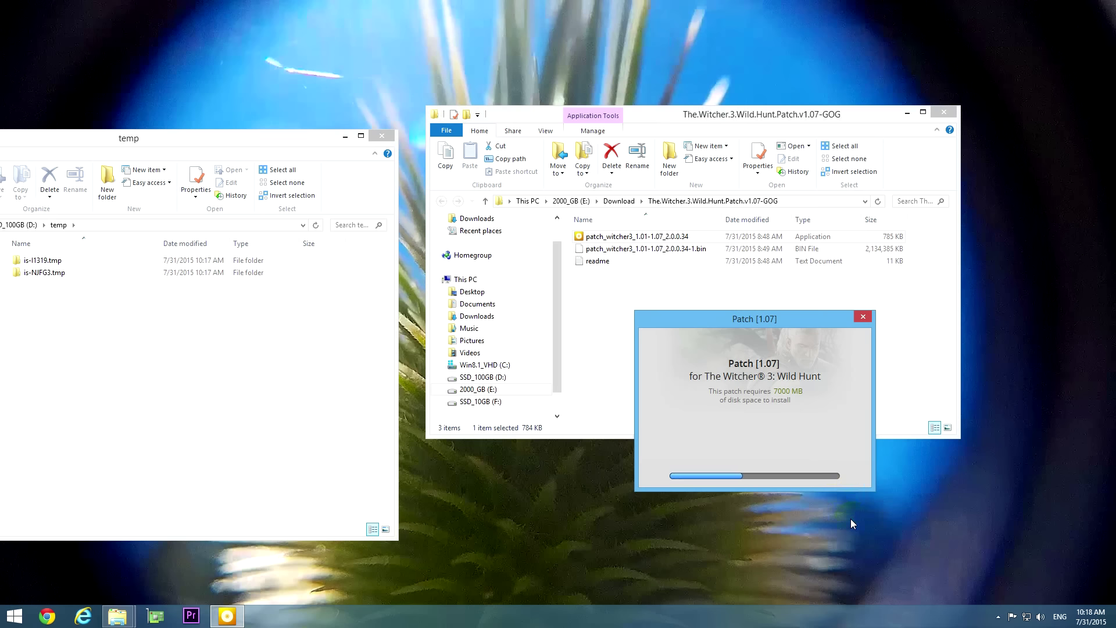
- Inspect the is-NJFG3.tmp temporary folder created in D:\temp
{"action": "left_click_drag", "start_coordinate": [225, 155], "coordinate": [309, 169]}
{"action": "left_click", "coordinate": [148, 292]}
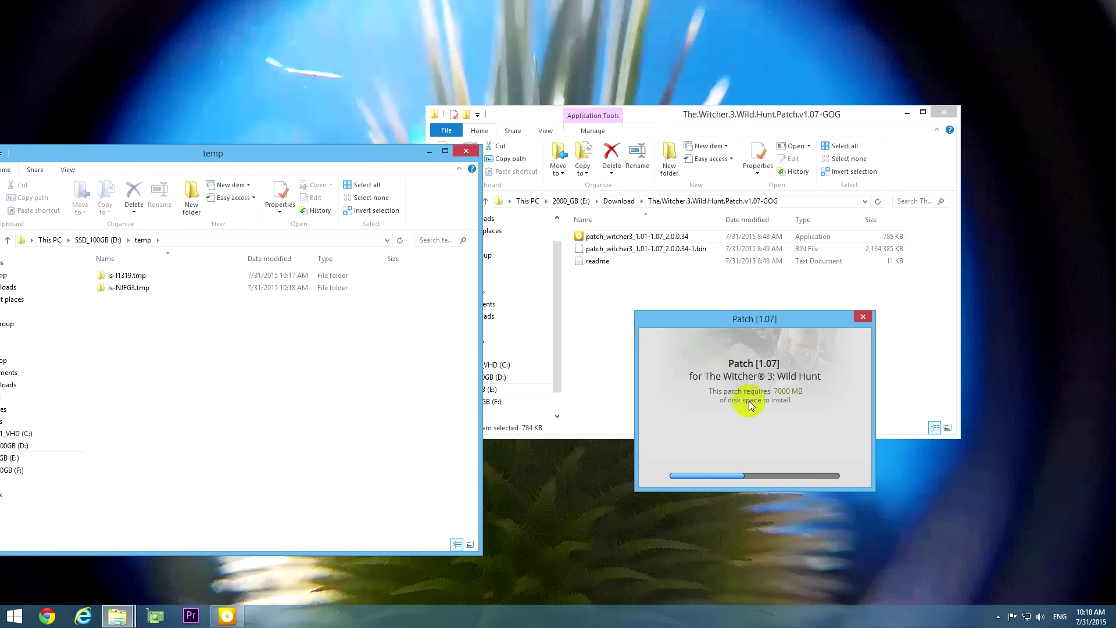
{"action": "left_click", "coordinate": [601, 516]}
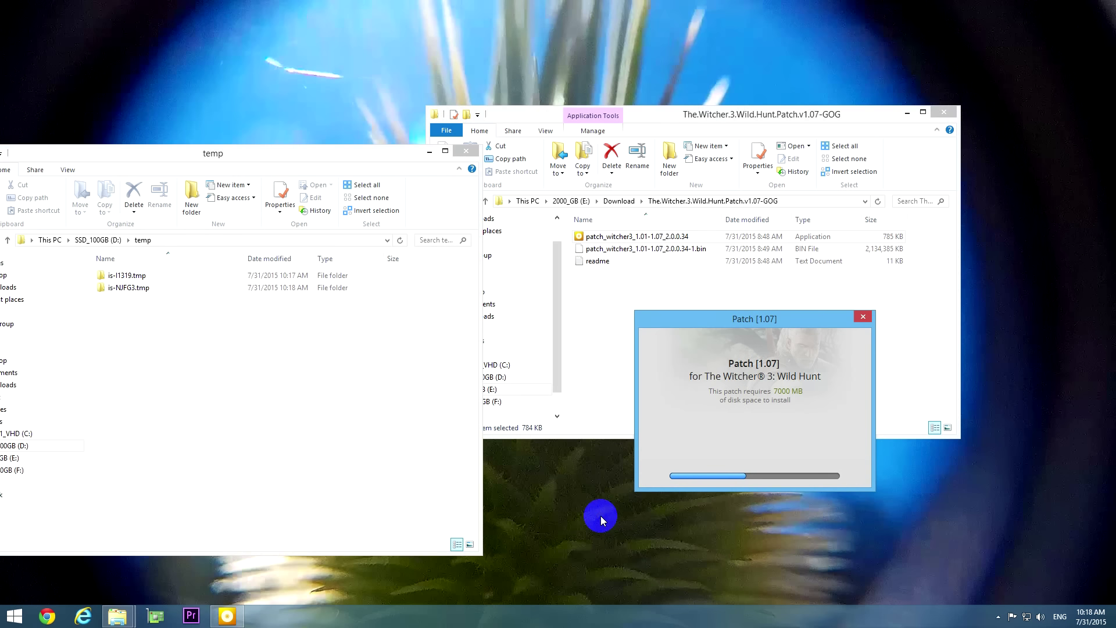